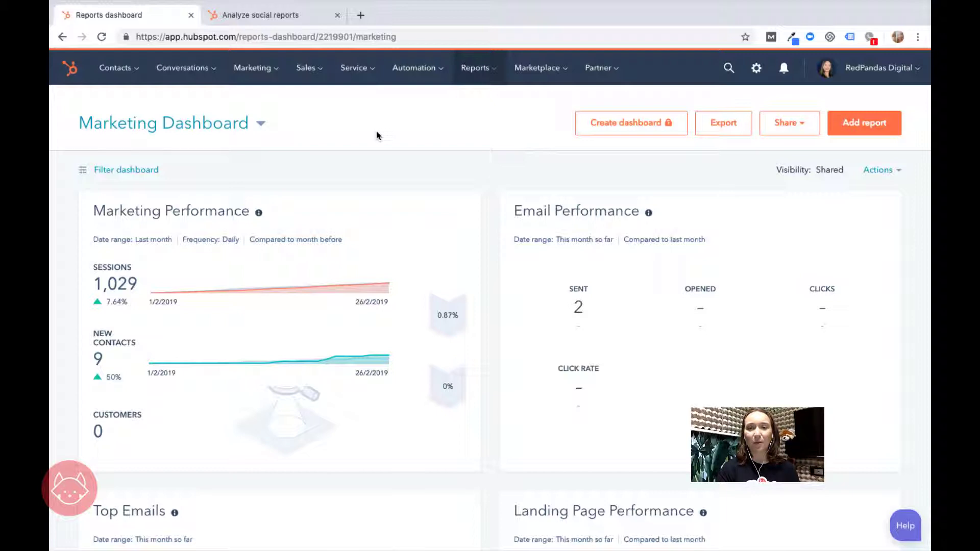
# Step: Connect the RedPandas Digital Facebook page and its linked Instagram account from Marketing > Social
pyautogui.moveTo(265, 77)
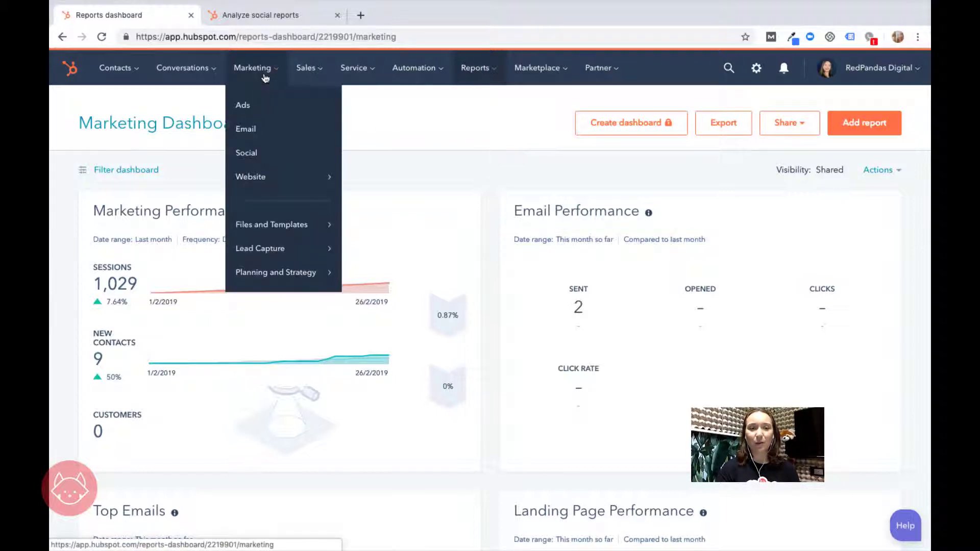
pyautogui.click(247, 152)
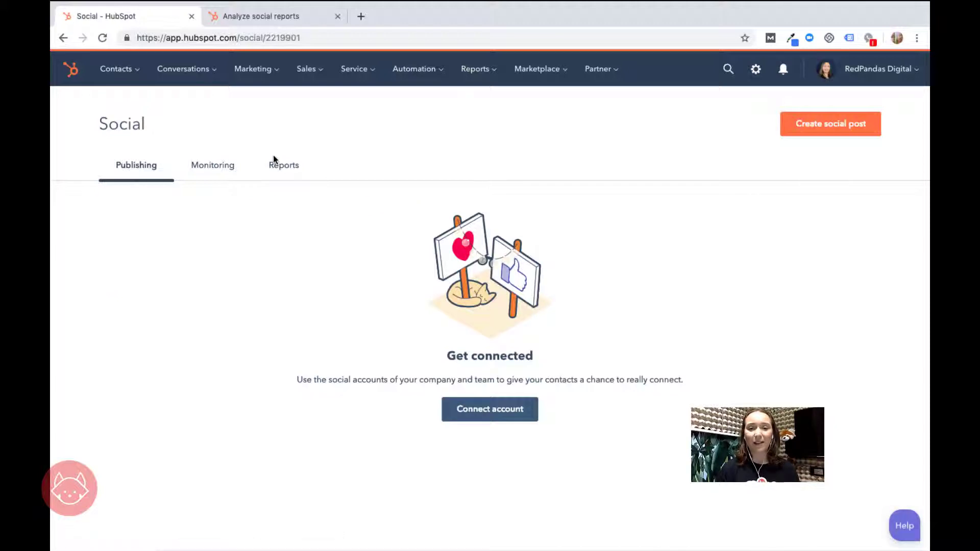
pyautogui.click(499, 410)
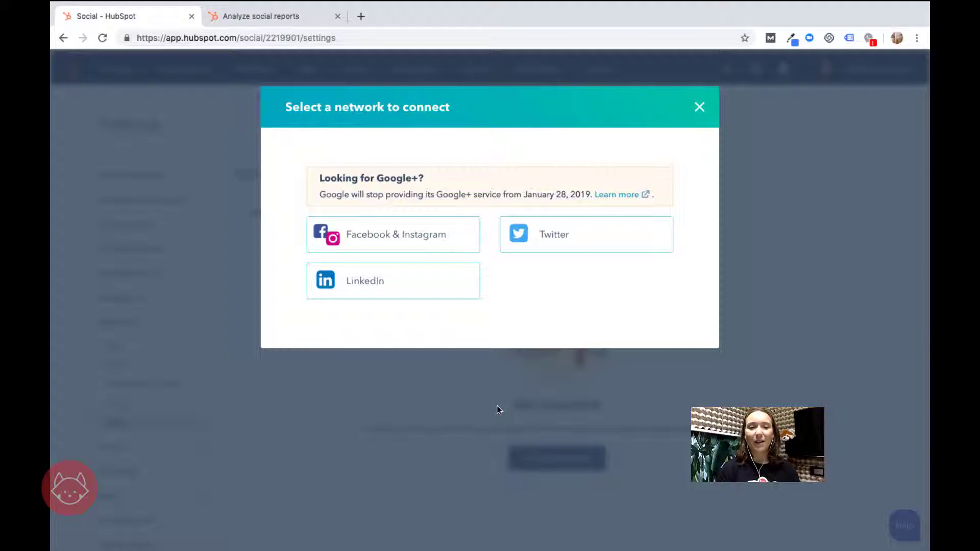
pyautogui.click(368, 242)
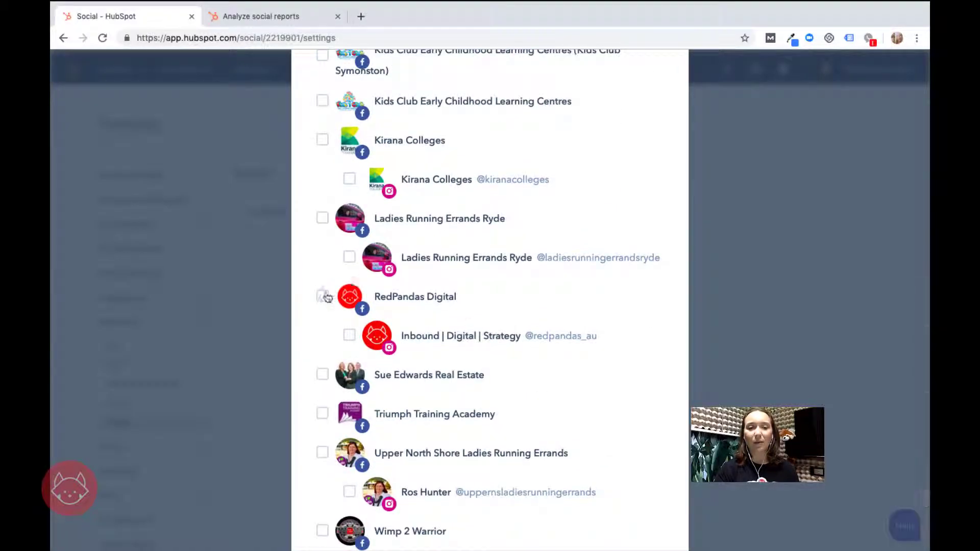
pyautogui.click(350, 336)
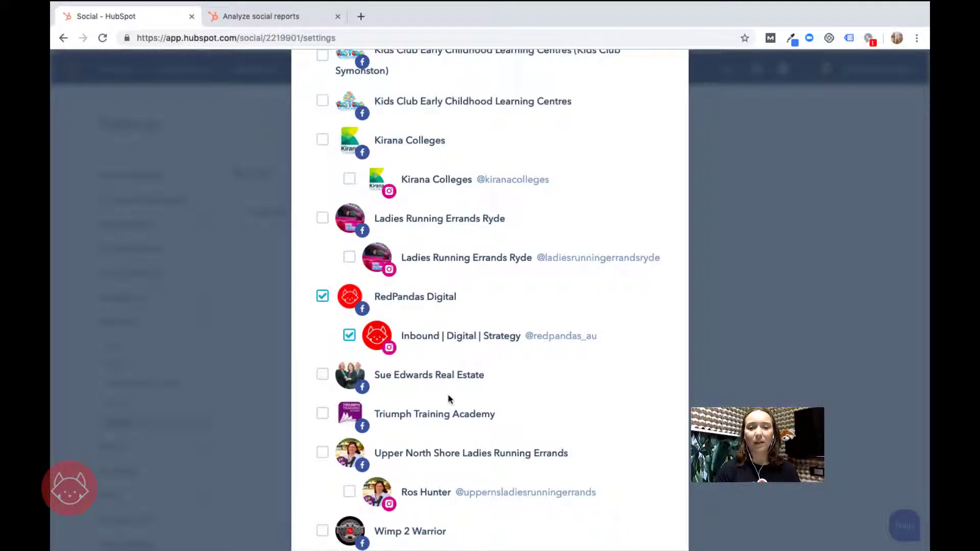
pyautogui.scroll(-3, 448, 398)
pyautogui.click(360, 523)
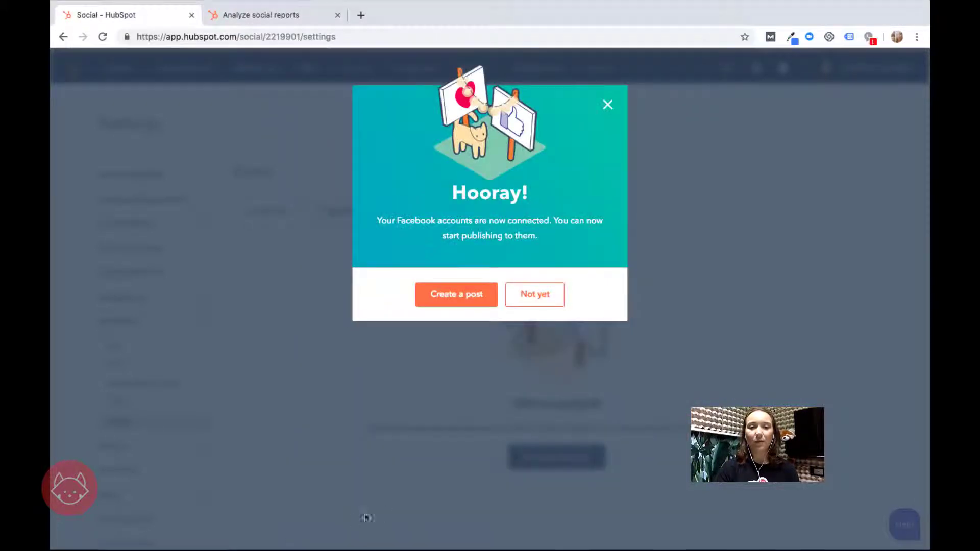
# Step: Connect the RedPandas Digital LinkedIn company page, then start a new social post
pyautogui.click(544, 301)
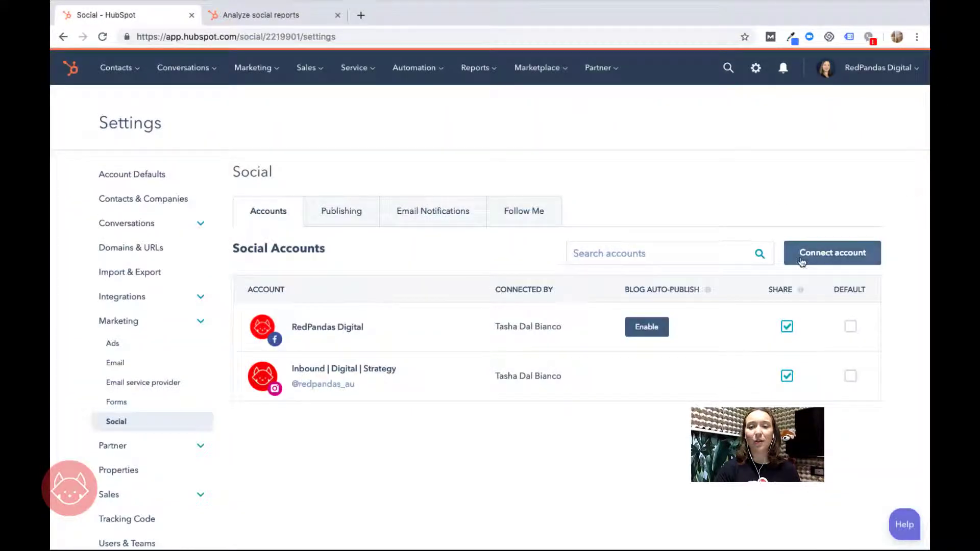
pyautogui.click(801, 260)
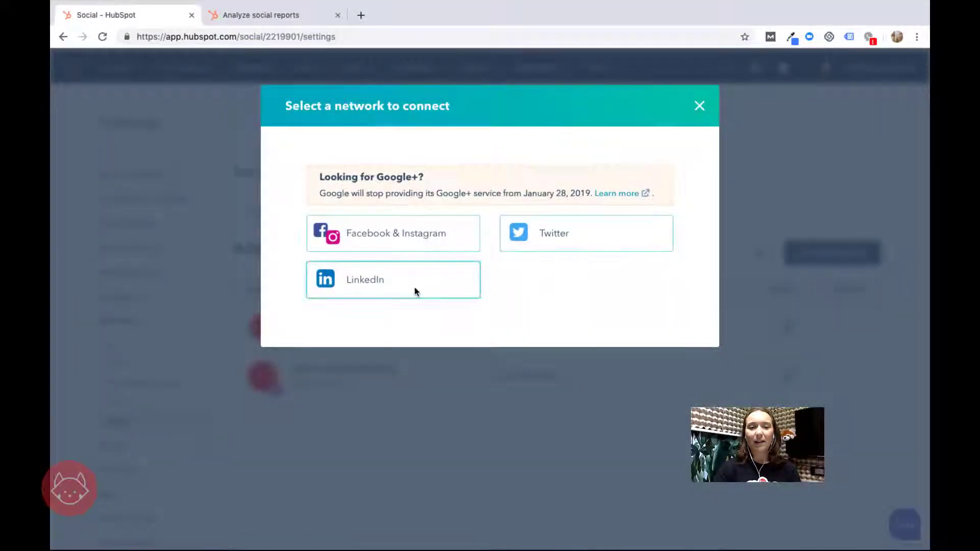
pyautogui.click(415, 291)
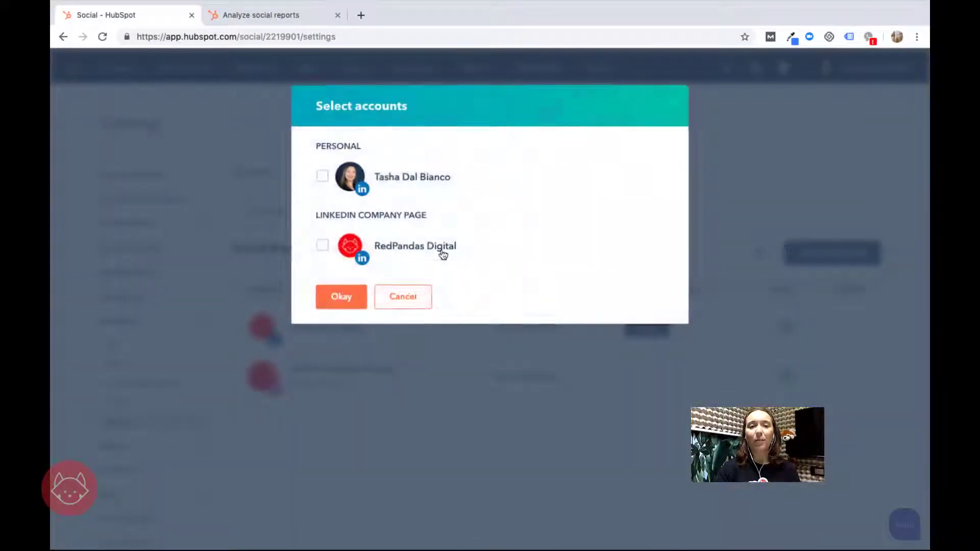
pyautogui.click(324, 247)
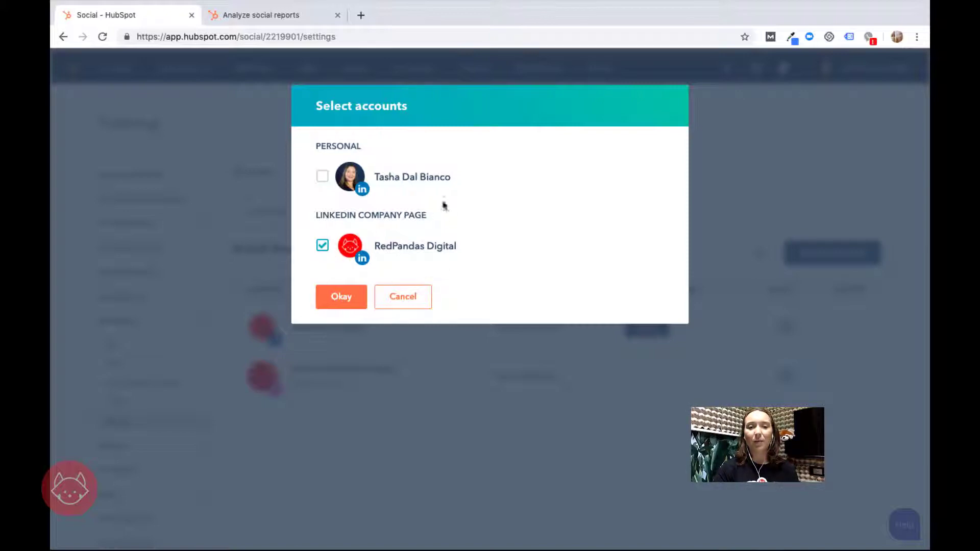
pyautogui.click(354, 297)
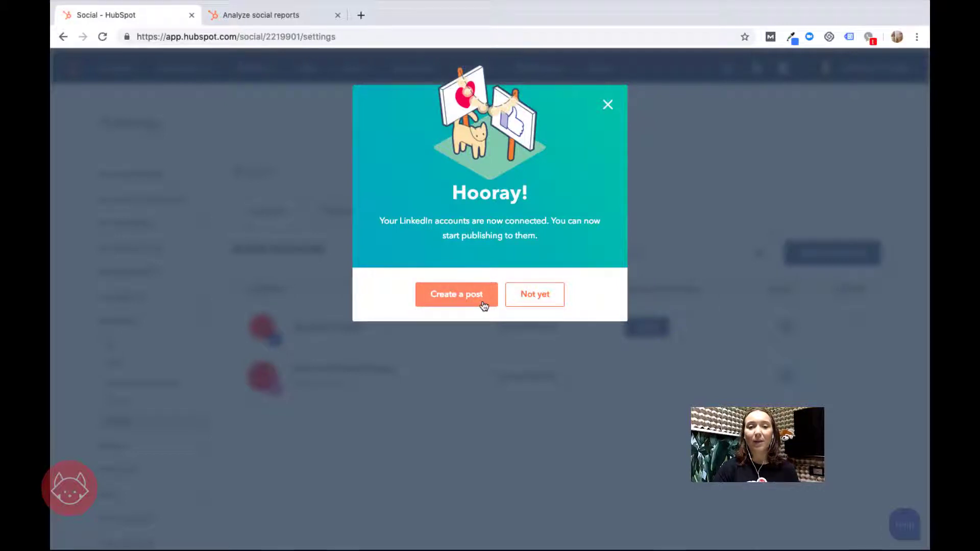
pyautogui.click(484, 305)
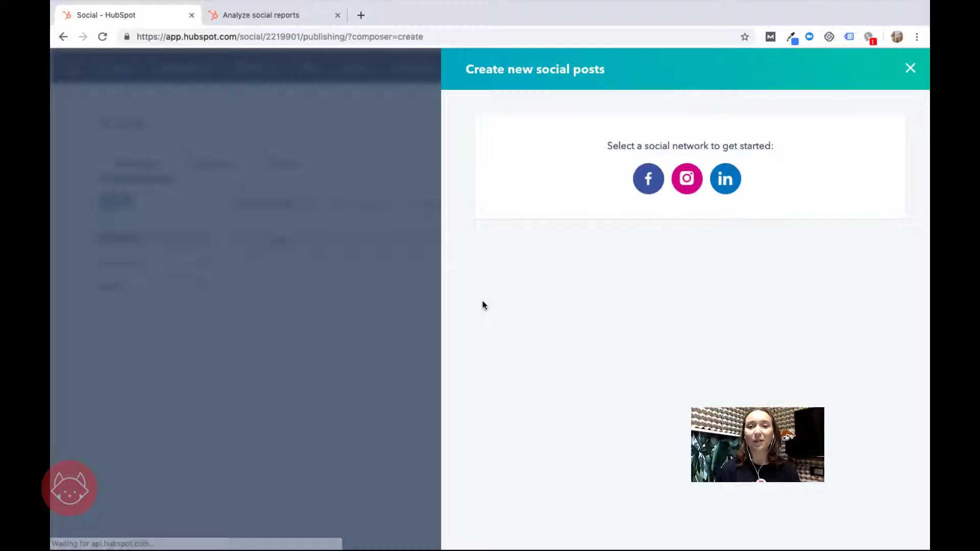
# Step: Write a Facebook post that links to the Ultimate Lead Gen Hacks eBook landing page
pyautogui.click(645, 181)
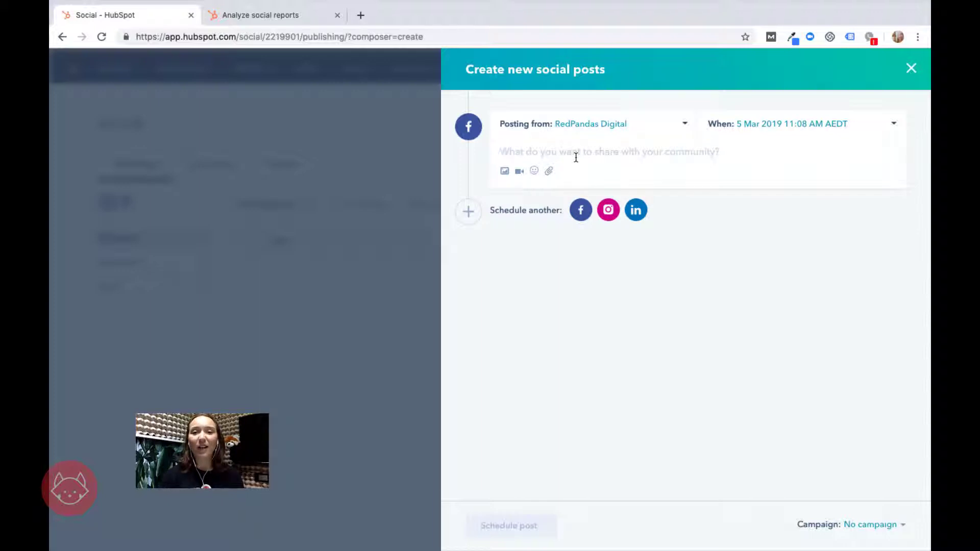
pyautogui.click(549, 171)
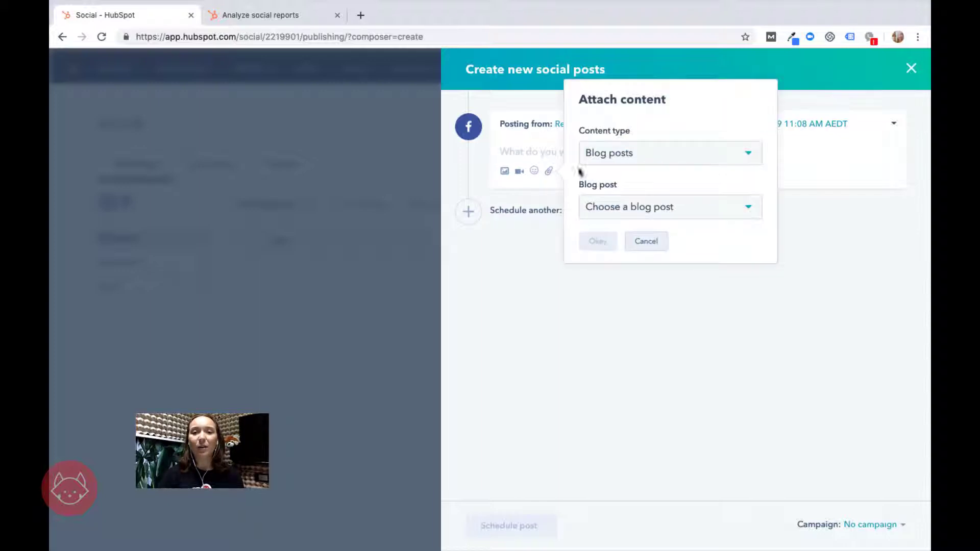
pyautogui.click(638, 162)
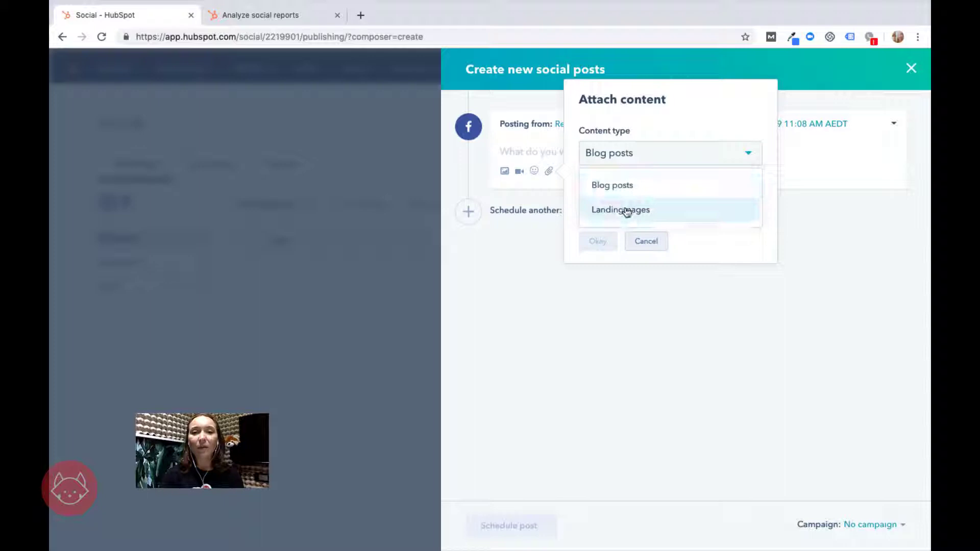
pyautogui.click(627, 212)
pyautogui.click(627, 211)
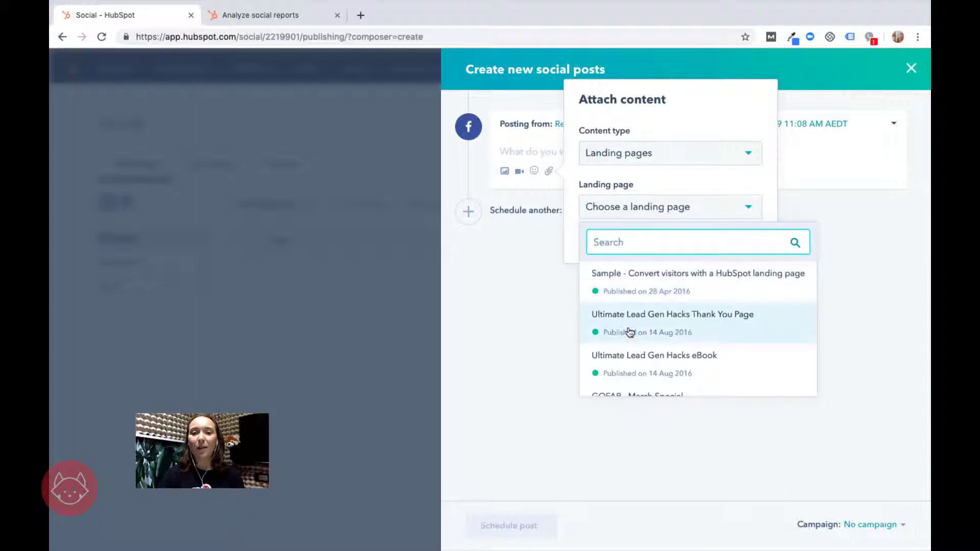
pyautogui.scroll(-1, 631, 331)
pyautogui.scroll(-1, 630, 330)
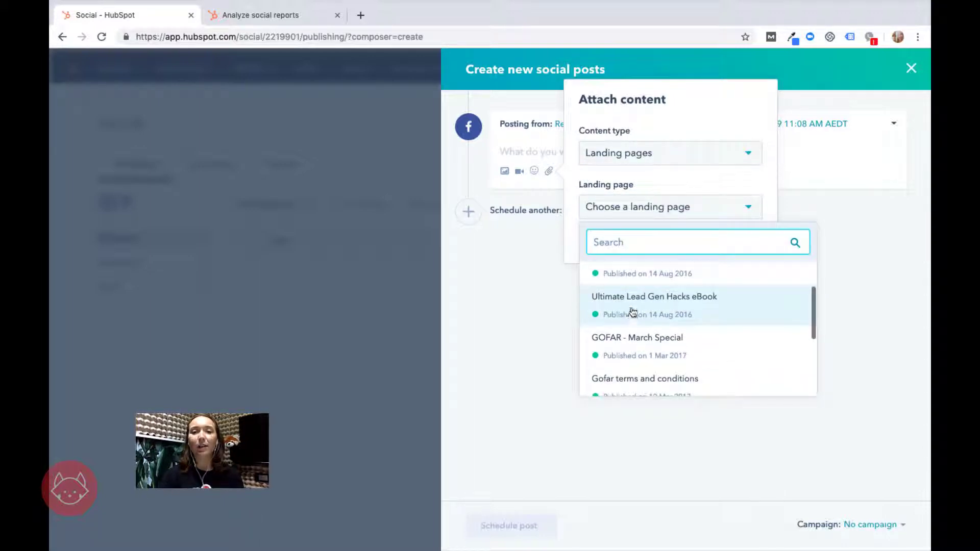
pyautogui.click(632, 312)
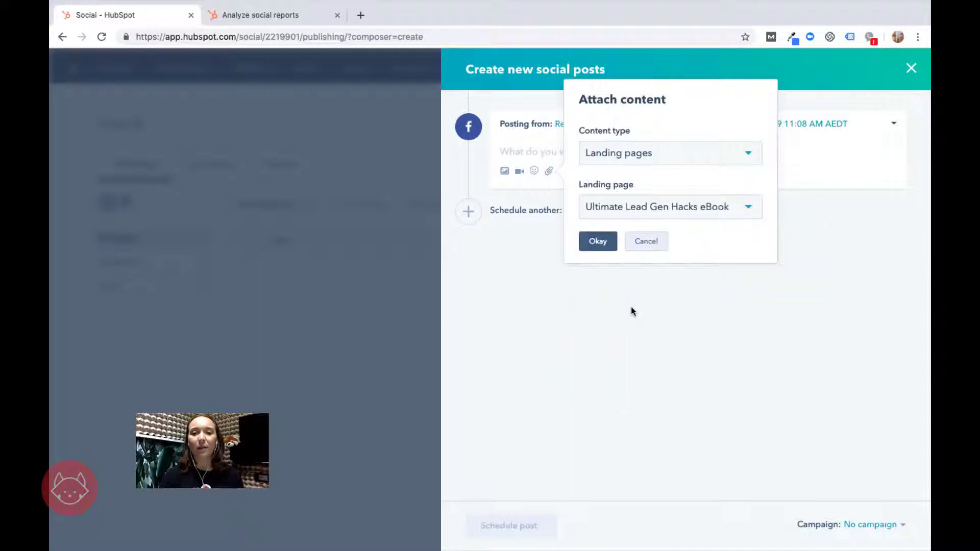
pyautogui.click(597, 242)
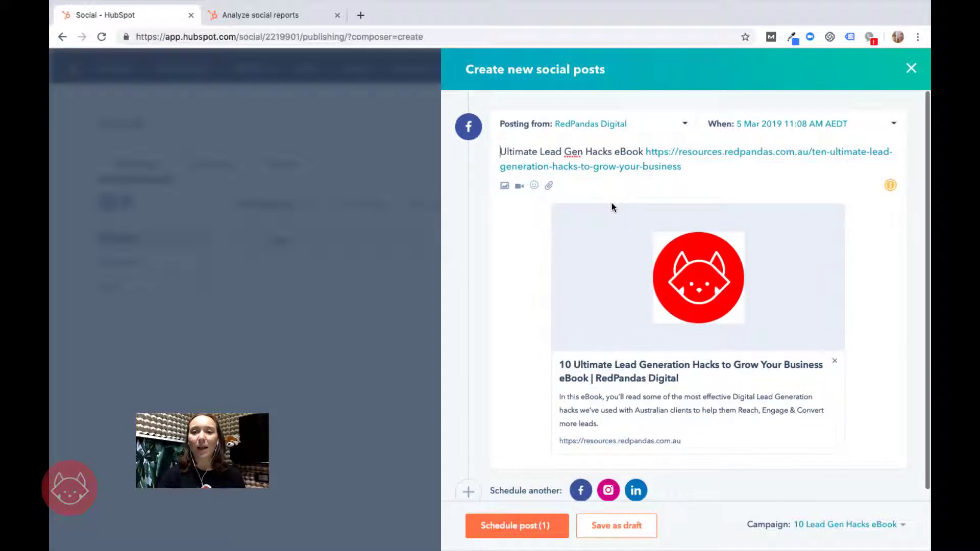
pyautogui.click(789, 128)
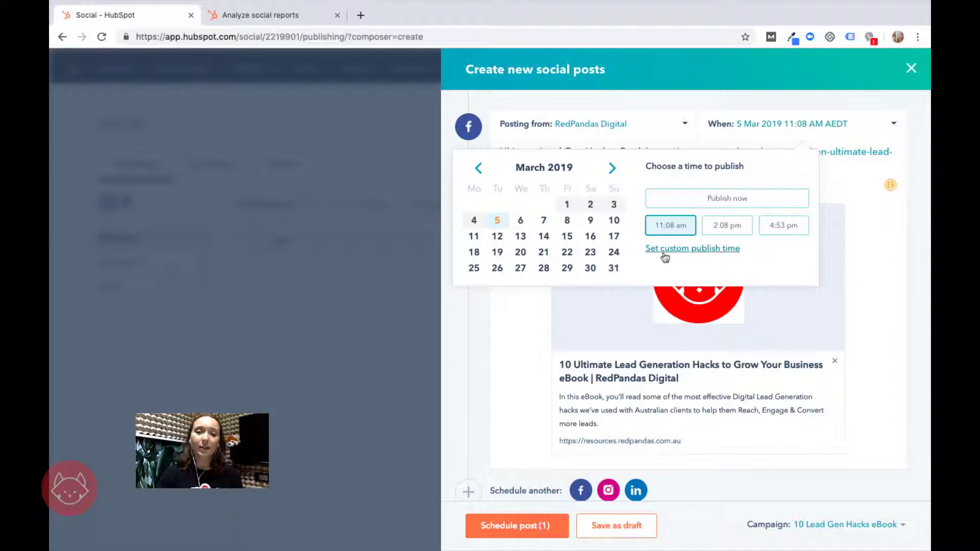
pyautogui.click(873, 273)
pyautogui.click(685, 114)
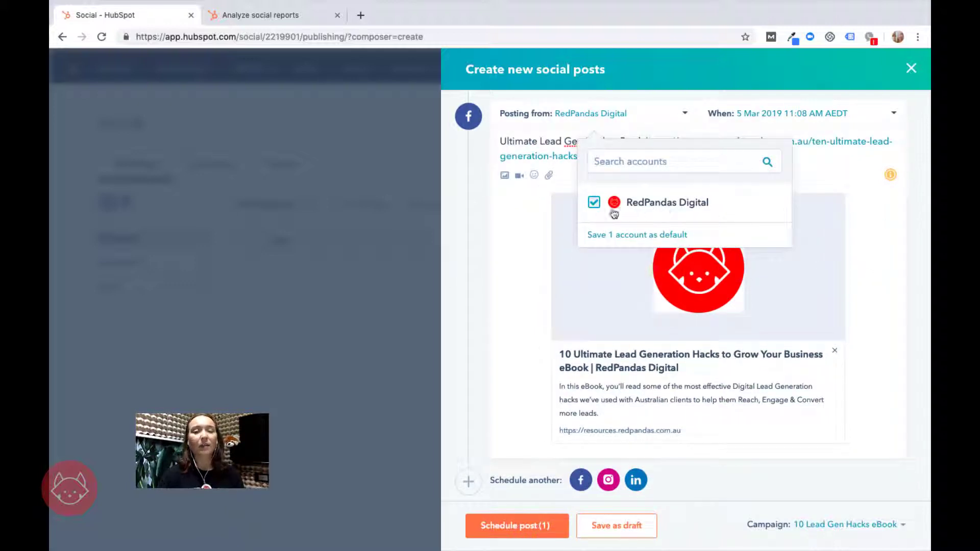
pyautogui.click(857, 334)
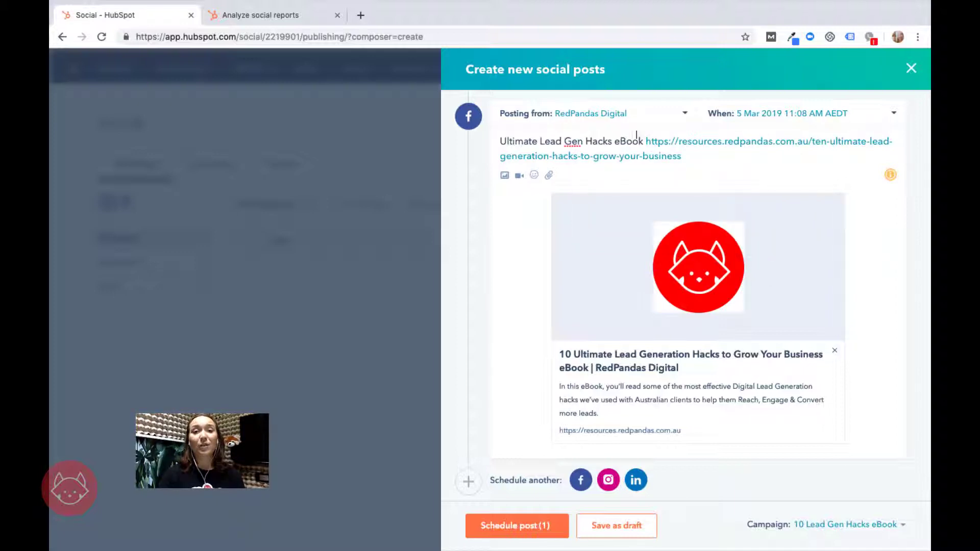
# Step: Add an Instagram version of the eBook post, leaving its publishing date unchanged
pyautogui.click(609, 480)
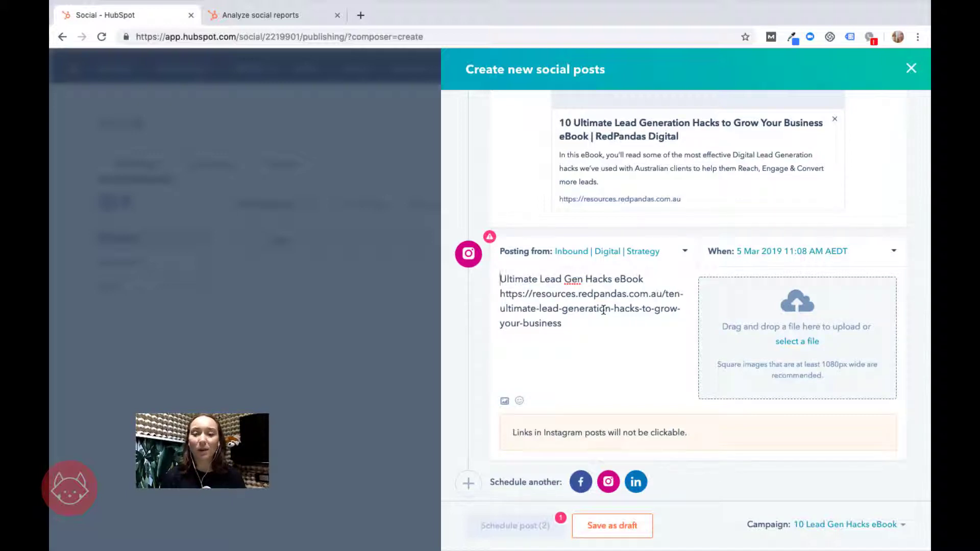
pyautogui.click(809, 257)
pyautogui.click(846, 406)
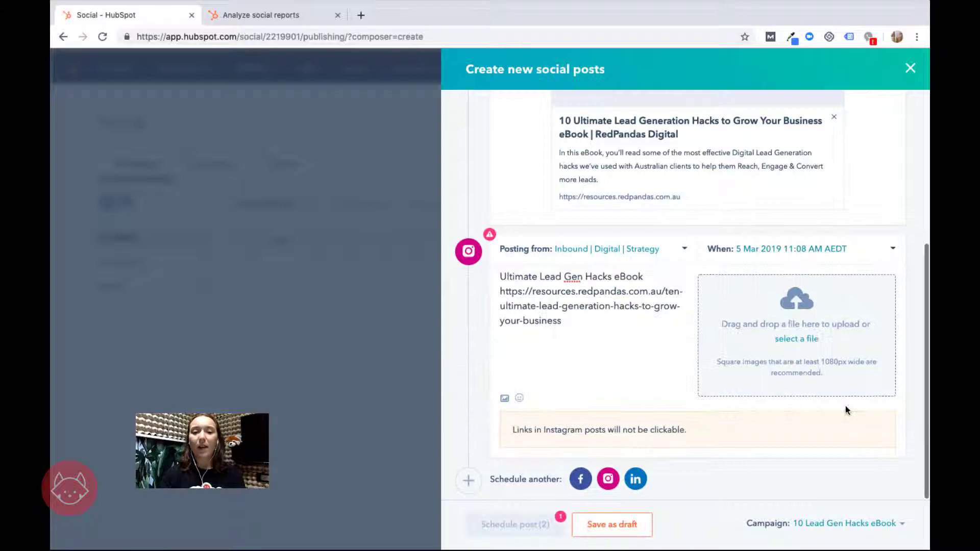
# Step: Add a LinkedIn version of the eBook post and review the three posts
pyautogui.click(635, 480)
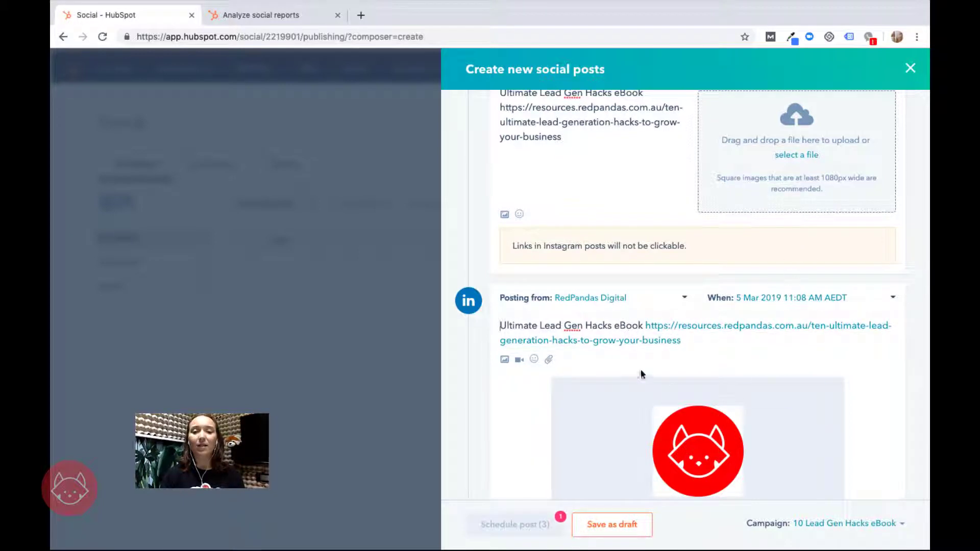
pyautogui.scroll(2, 642, 374)
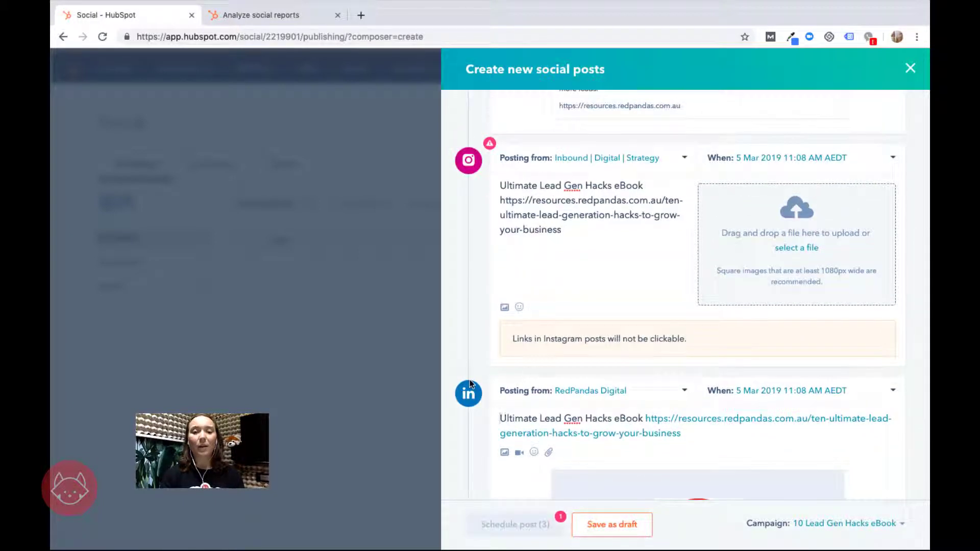
pyautogui.scroll(3, 492, 390)
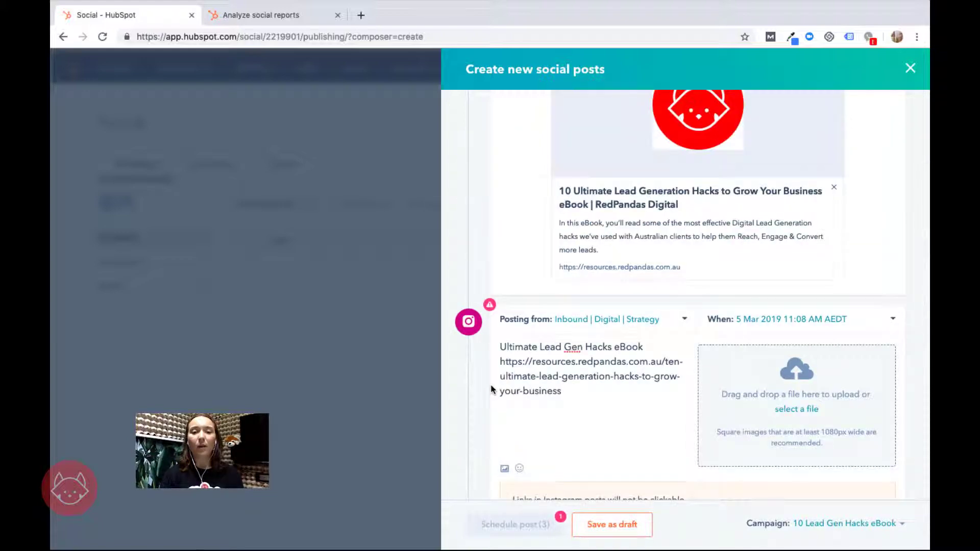
pyautogui.rightClick(491, 389)
pyautogui.click(478, 373)
pyautogui.scroll(3, 478, 374)
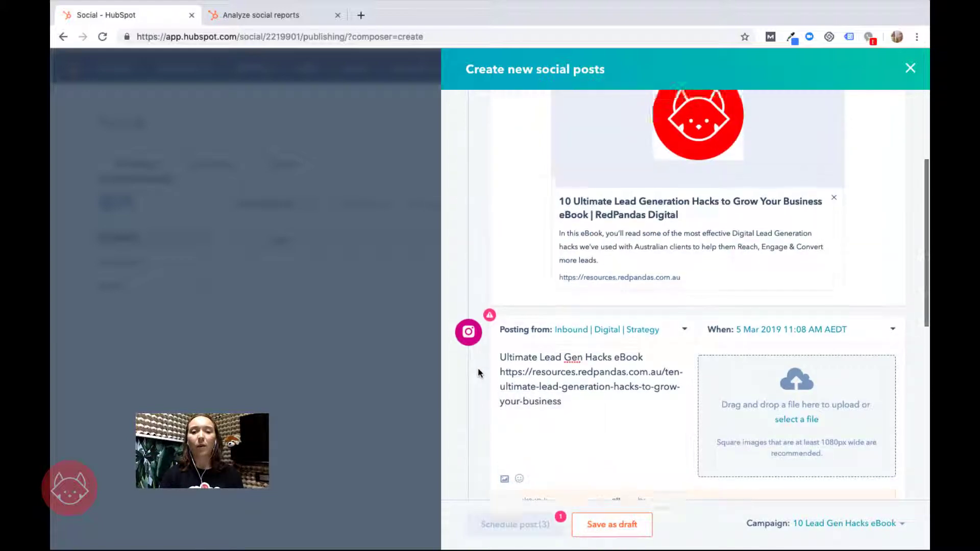
pyautogui.scroll(-10, 478, 373)
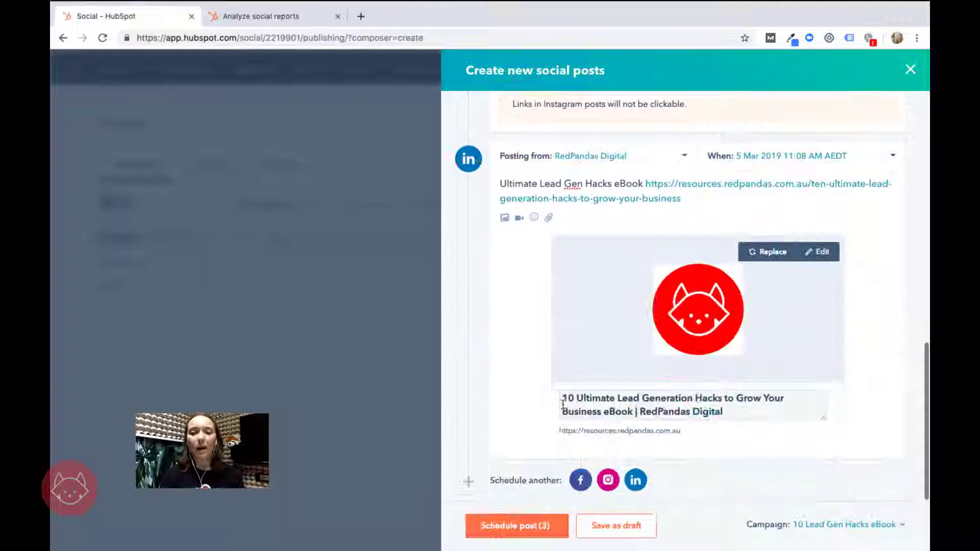
pyautogui.moveTo(715, 270)
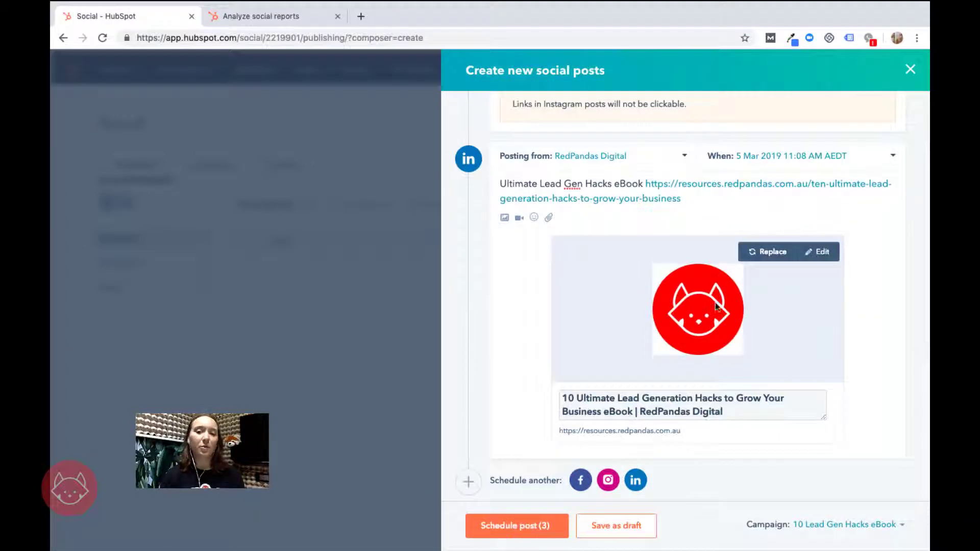
pyautogui.scroll(2, 715, 302)
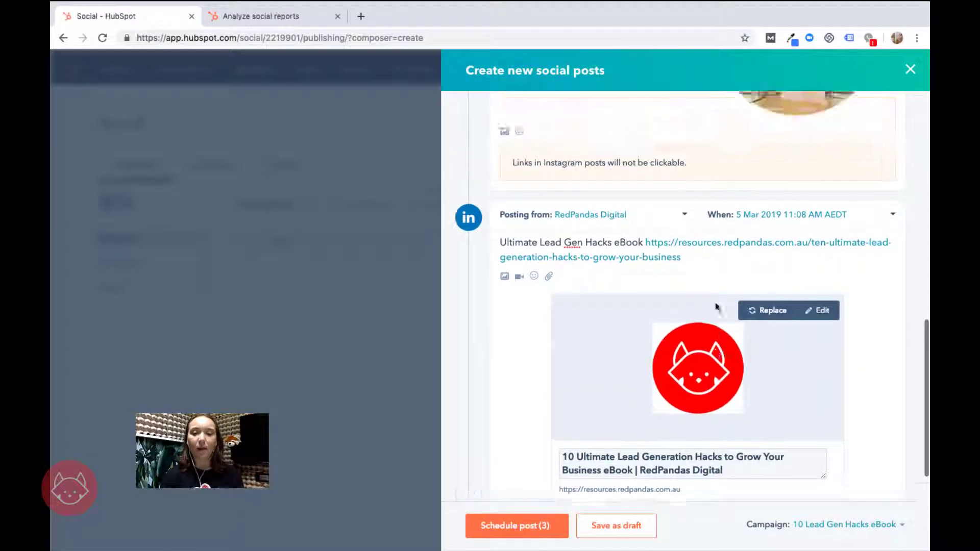
# Step: Save the three eBook posts as drafts and scroll through the Drafts list
pyautogui.click(609, 534)
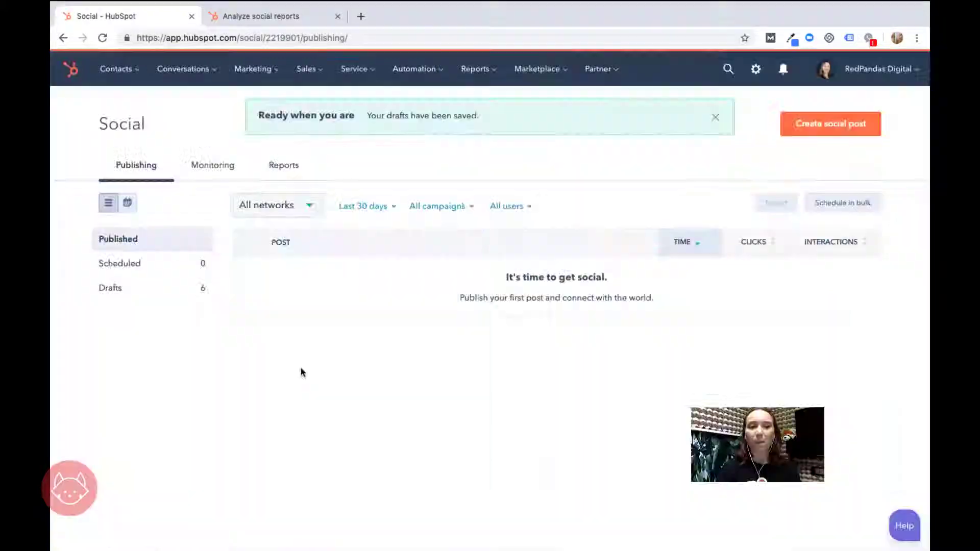
pyautogui.click(118, 291)
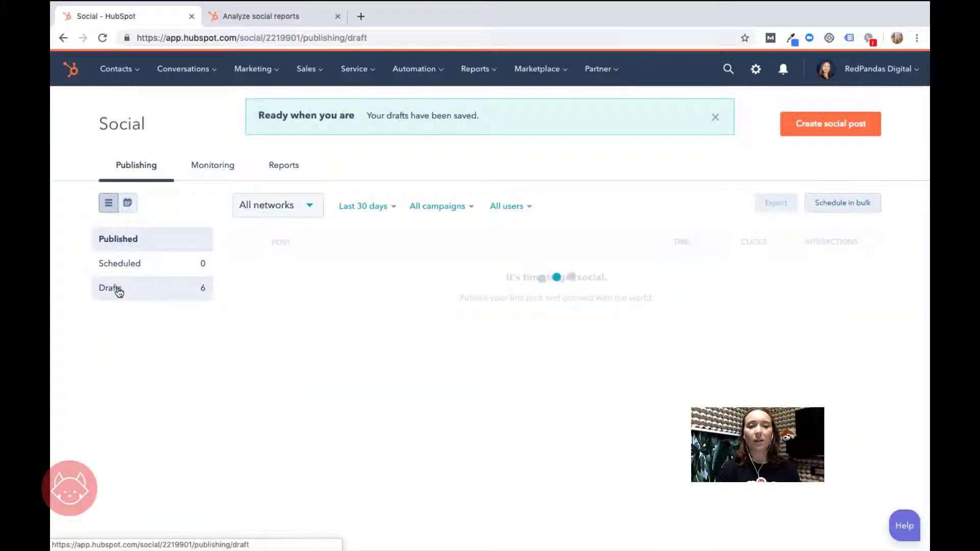
pyautogui.scroll(-4, 443, 376)
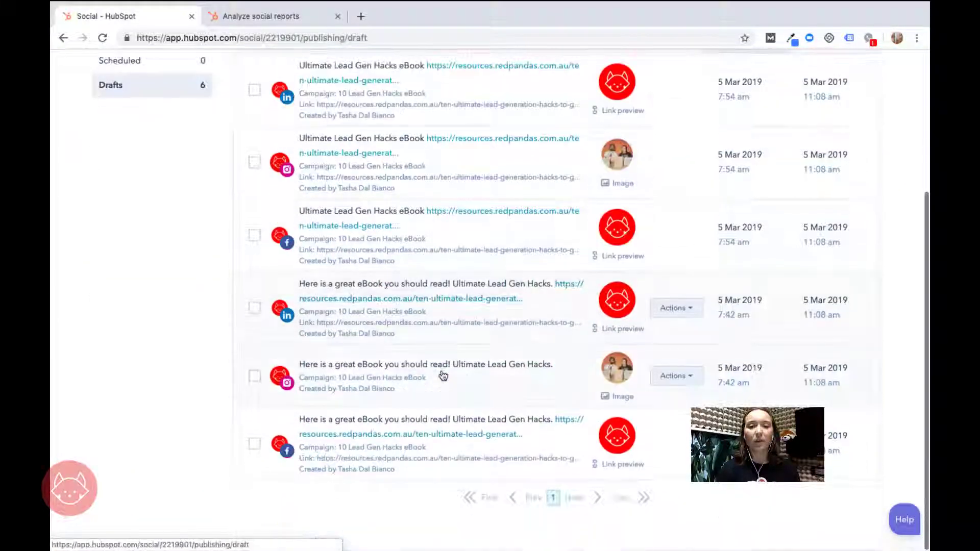
pyautogui.scroll(2, 444, 376)
pyautogui.scroll(2, 443, 376)
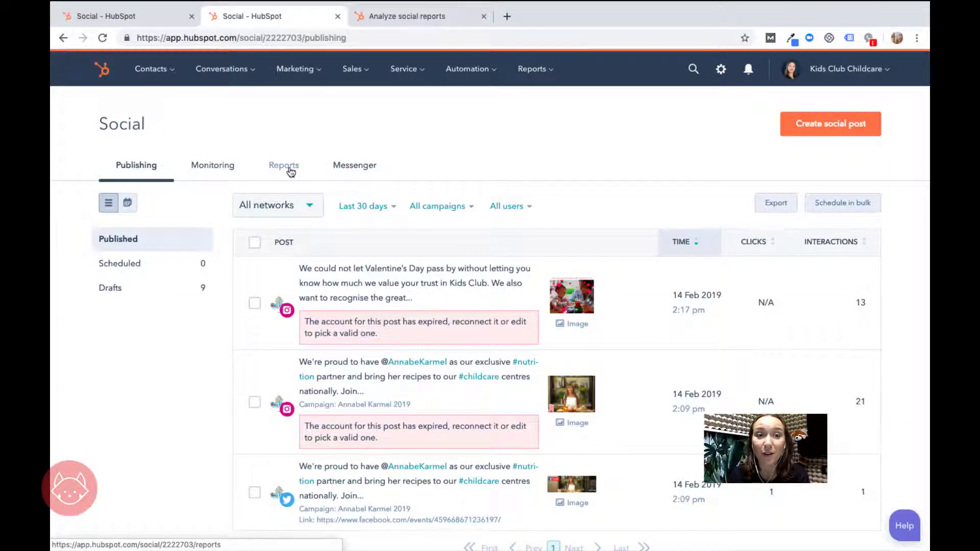
# Step: View the Social Reports charts for clicks, interactions, sessions, contacts, followers and Top Posts
pyautogui.click(291, 172)
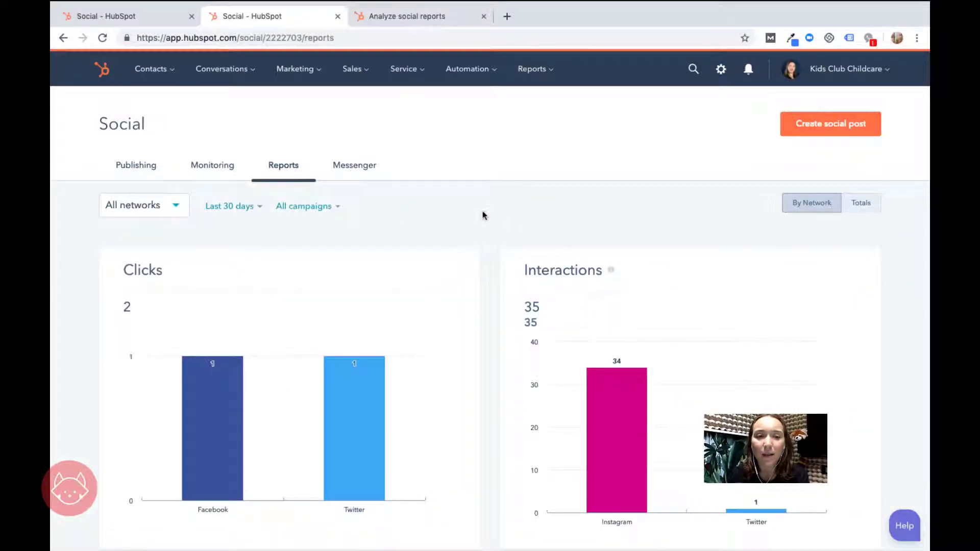
pyautogui.scroll(-3, 492, 244)
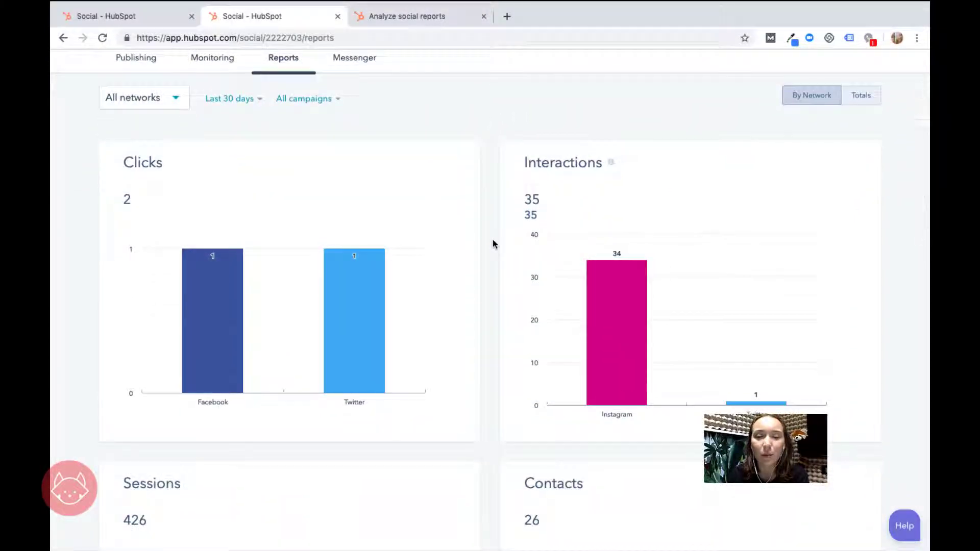
pyautogui.scroll(-2, 493, 244)
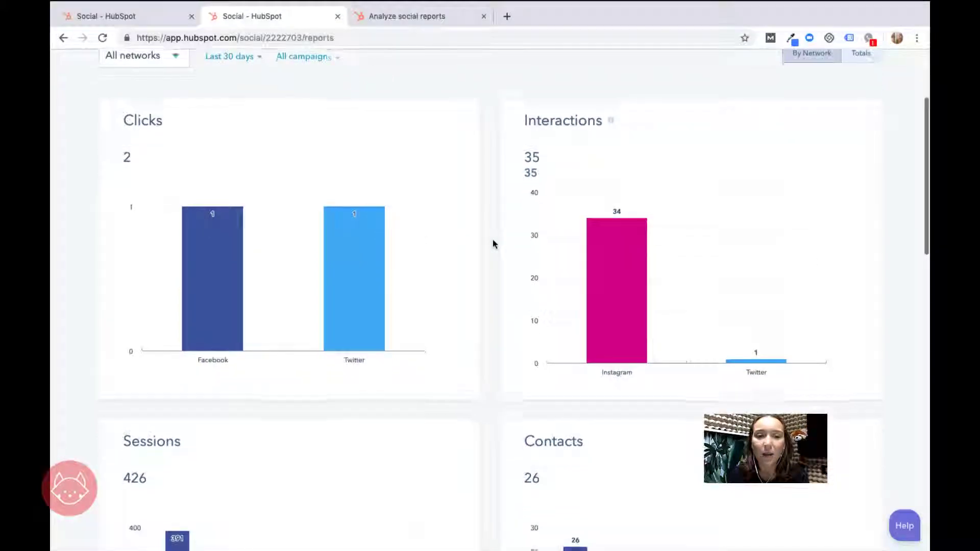
pyautogui.scroll(-8, 493, 244)
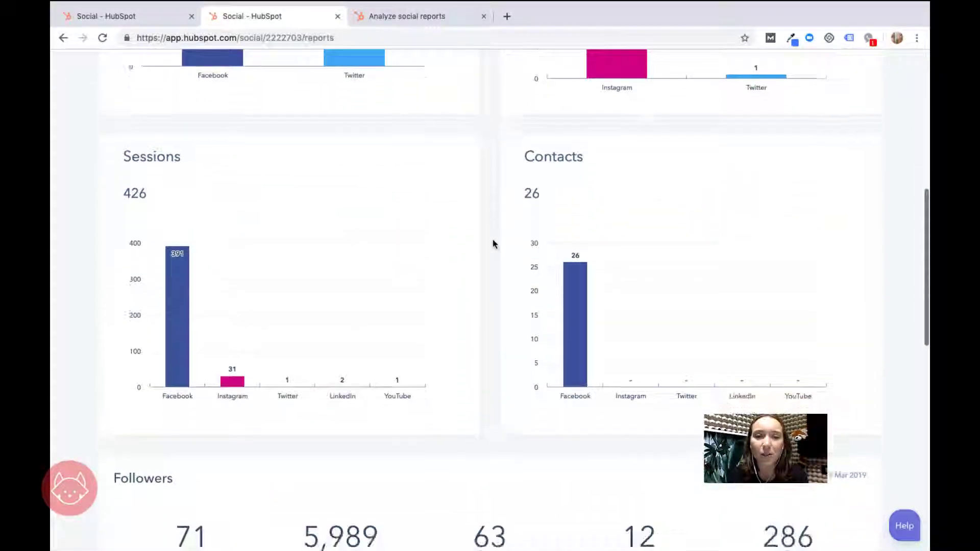
pyautogui.scroll(-2, 493, 244)
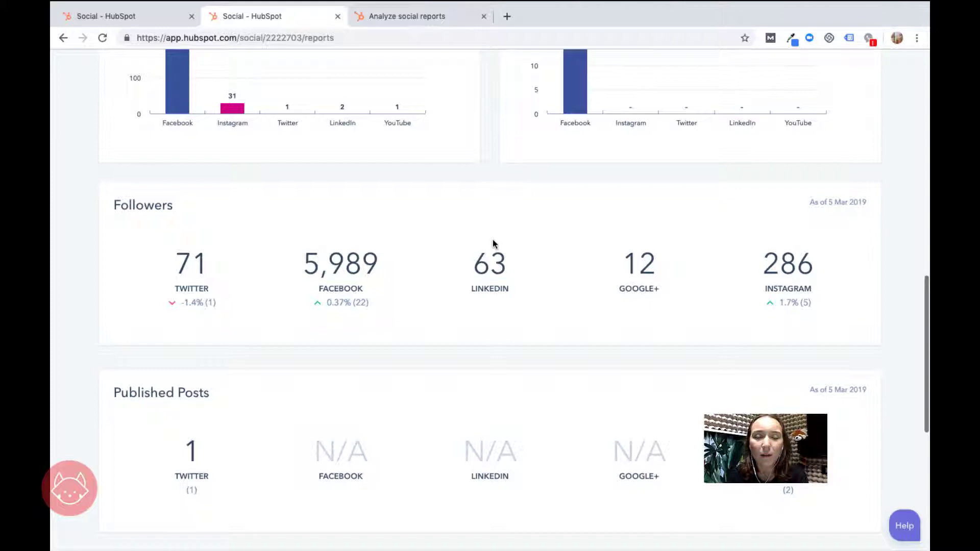
pyautogui.scroll(-7, 493, 244)
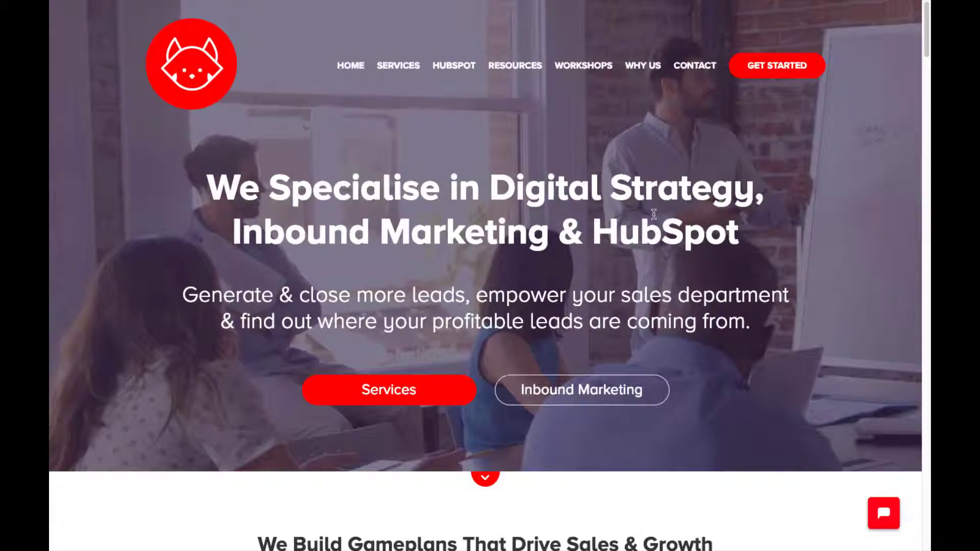
# Step: Go to the Red Pandas Digital 'Get in Contact' page from the top navigation
pyautogui.click(701, 74)
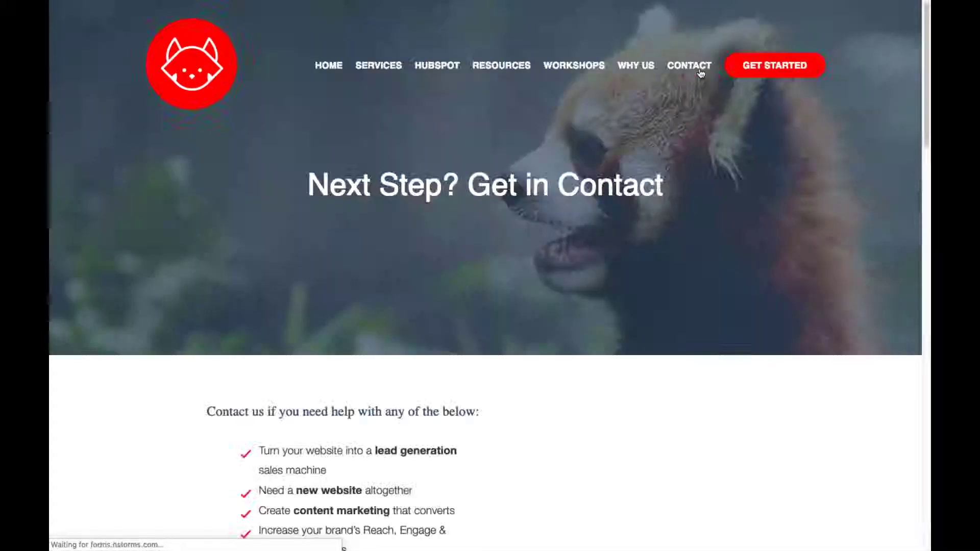